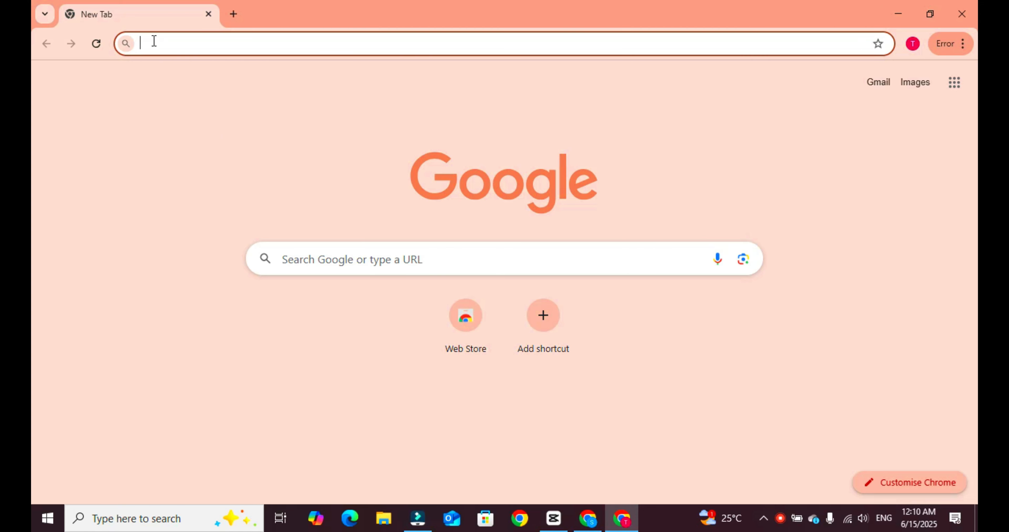
# - Search the web for "download fedora" and open the Download Fedora Workstation 42 page
pyautogui.write('downl')
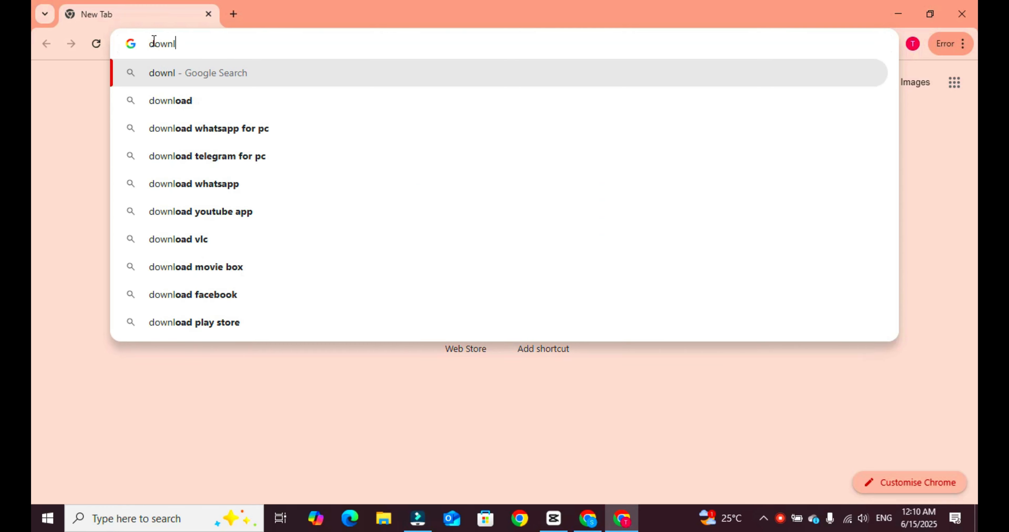
pyautogui.write('oad fedo')
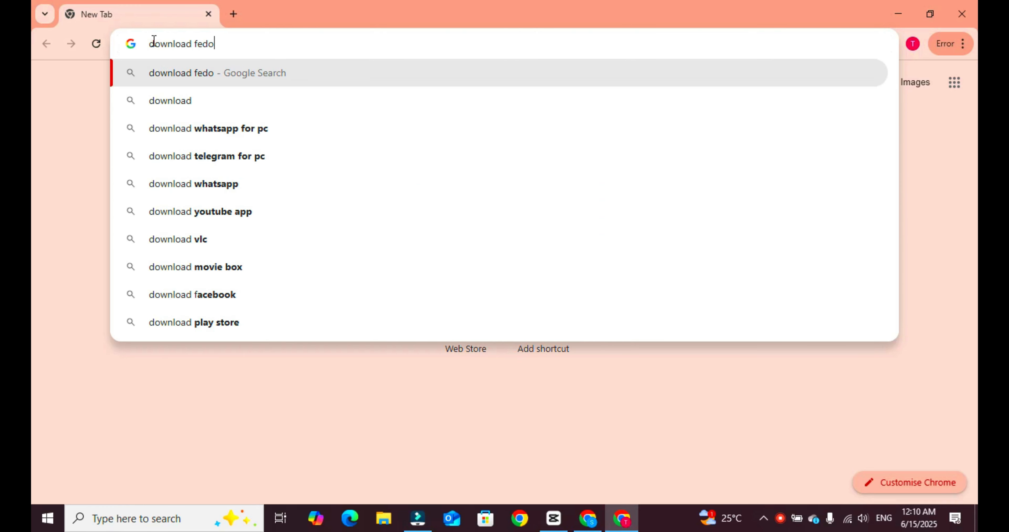
pyautogui.write('ra')
pyautogui.press('Return')
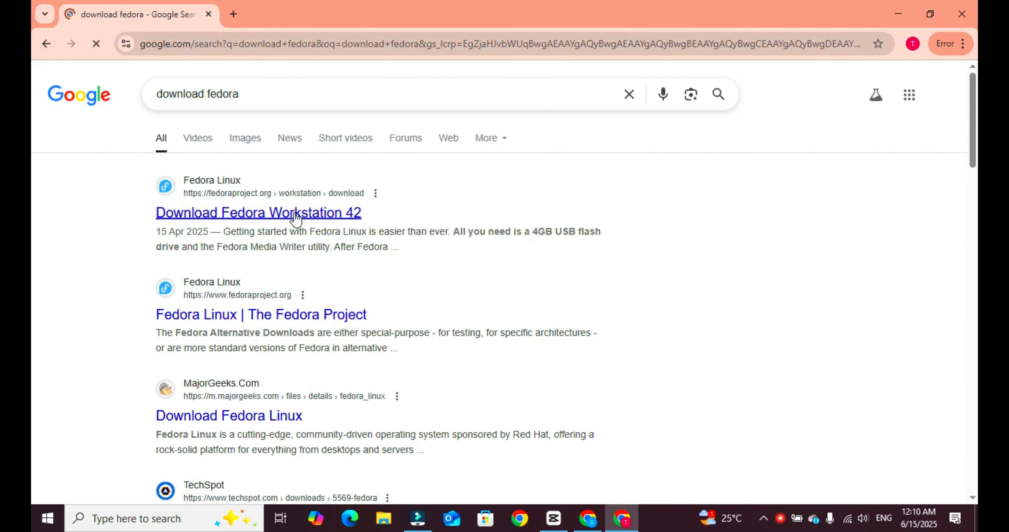
pyautogui.click(266, 219)
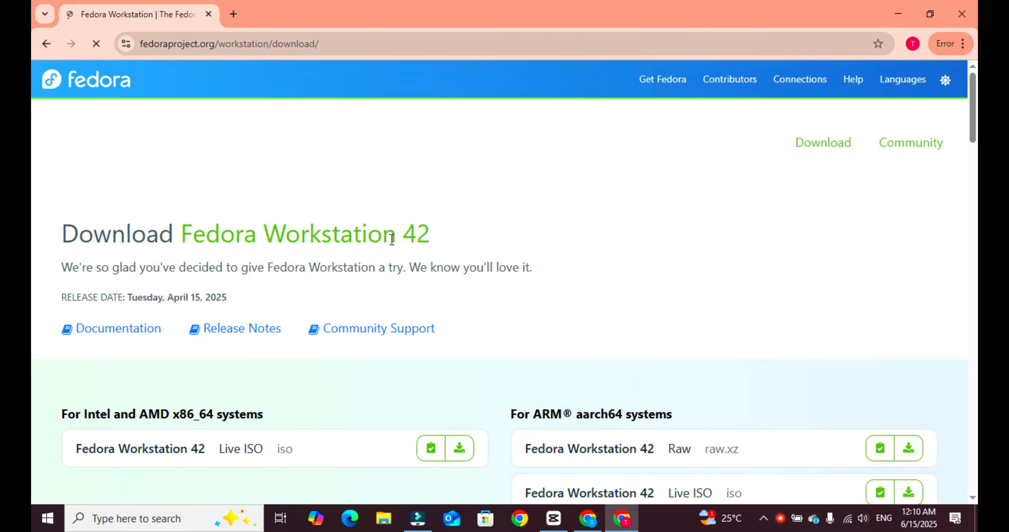
# - Start downloading the Fedora Workstation 42 Live ISO for Intel and AMD x86_64 systems and pause the download
pyautogui.scroll(-5, 391, 240)
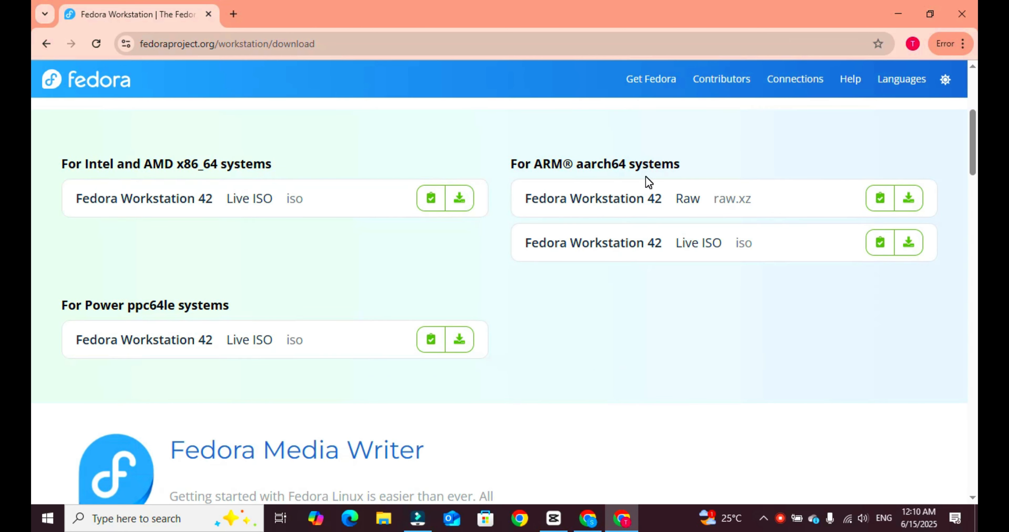
pyautogui.click(455, 201)
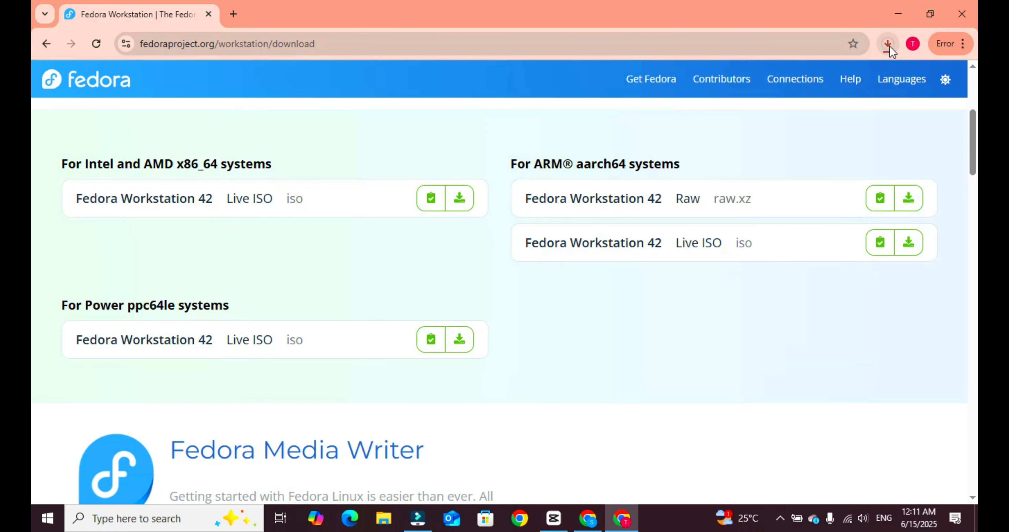
pyautogui.click(888, 44)
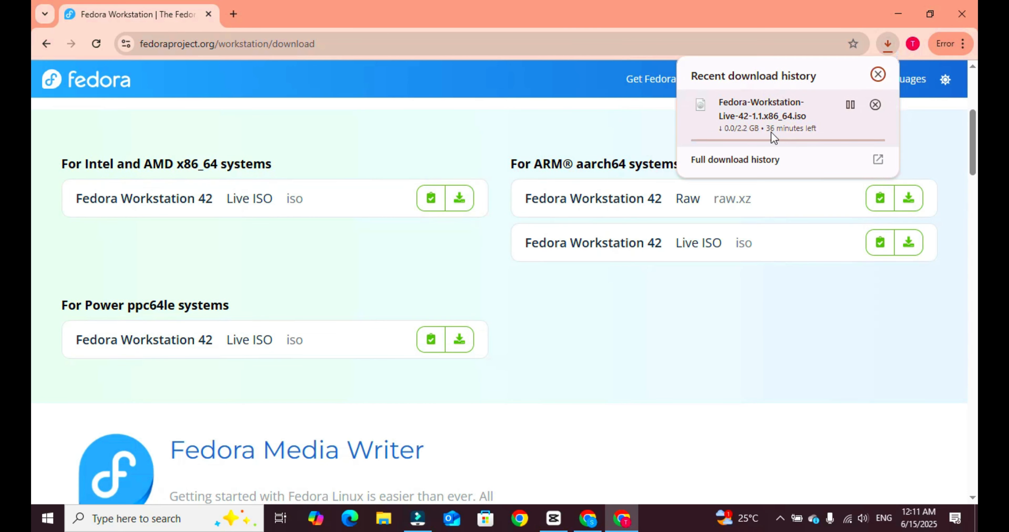
pyautogui.click(850, 105)
# - Look in the Downloads folder for the existing Fedora-Workstation-Live-x86_64-41-1.4 disc image
pyautogui.press('super+e')
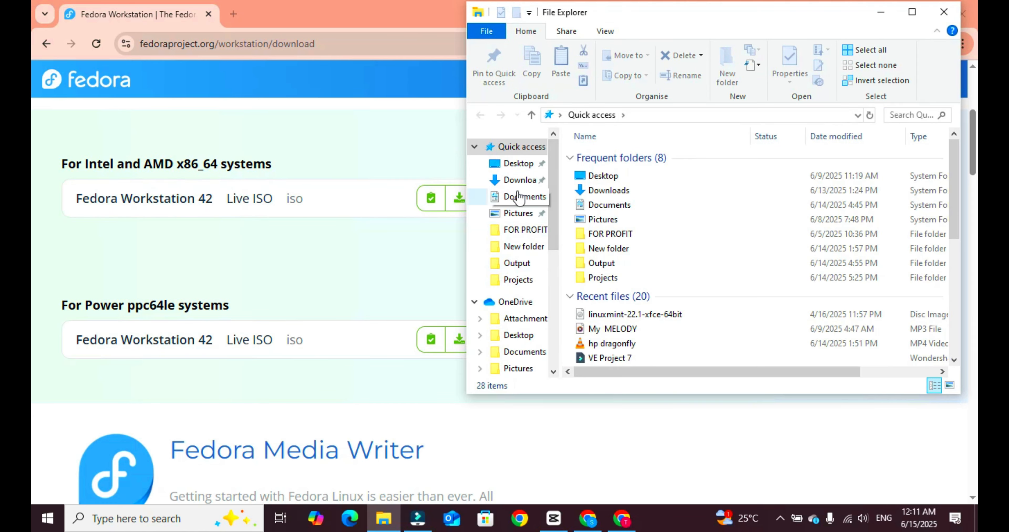
pyautogui.click(513, 180)
pyautogui.scroll(-5, 691, 220)
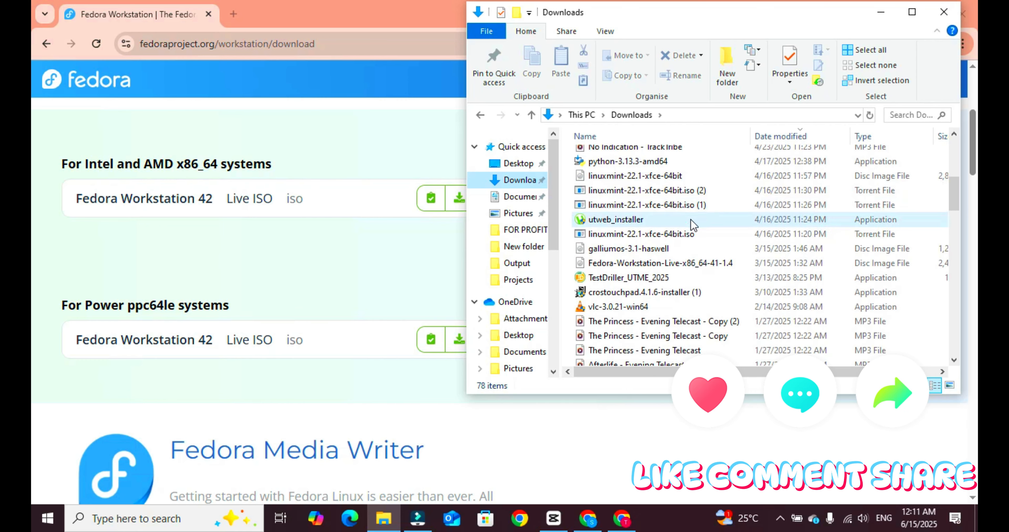
pyautogui.scroll(-1, 692, 226)
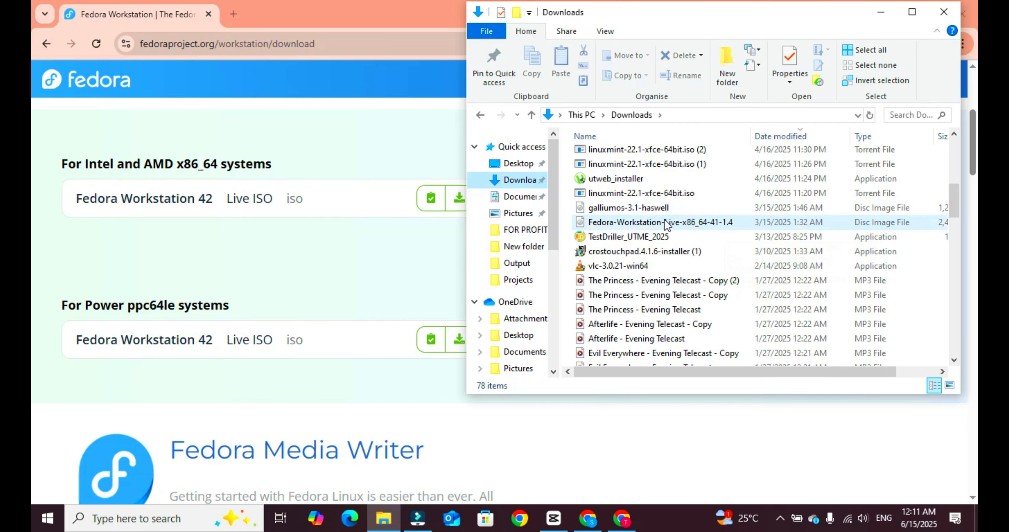
pyautogui.moveTo(680, 224)
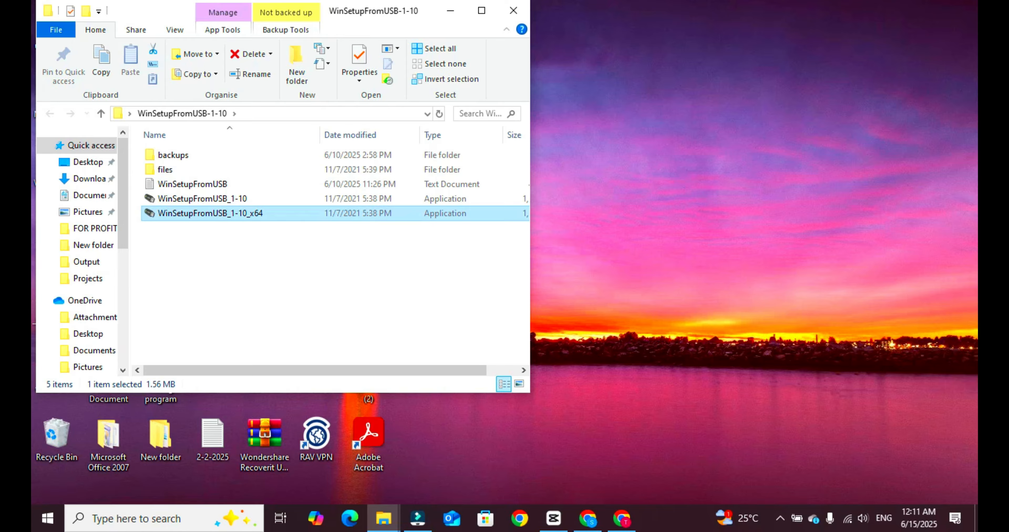
# - Minimise the WinSetupFromUSB-1-10 folder and refresh the USB disk selection in WinSetupFromUSB
pyautogui.click(454, 13)
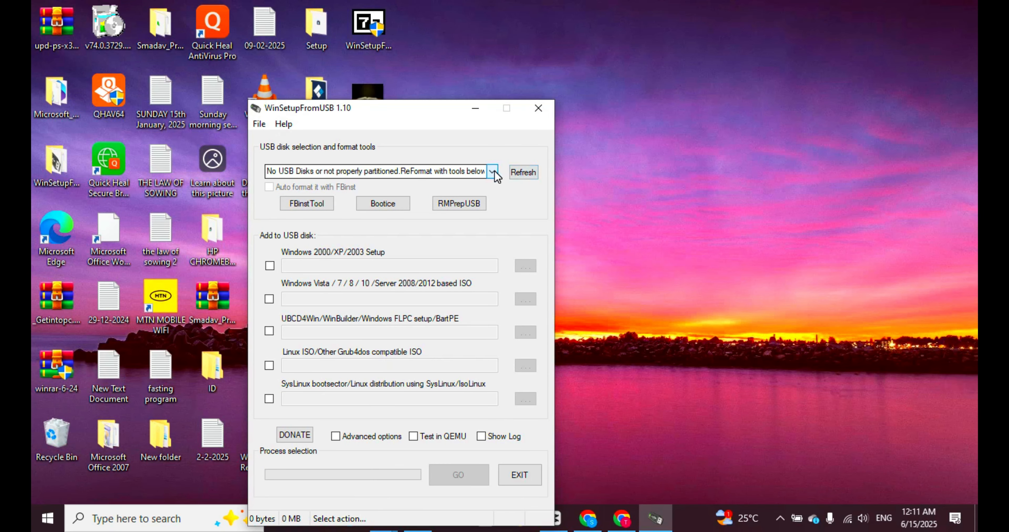
pyautogui.click(492, 172)
pyautogui.click(492, 172)
pyautogui.click(514, 176)
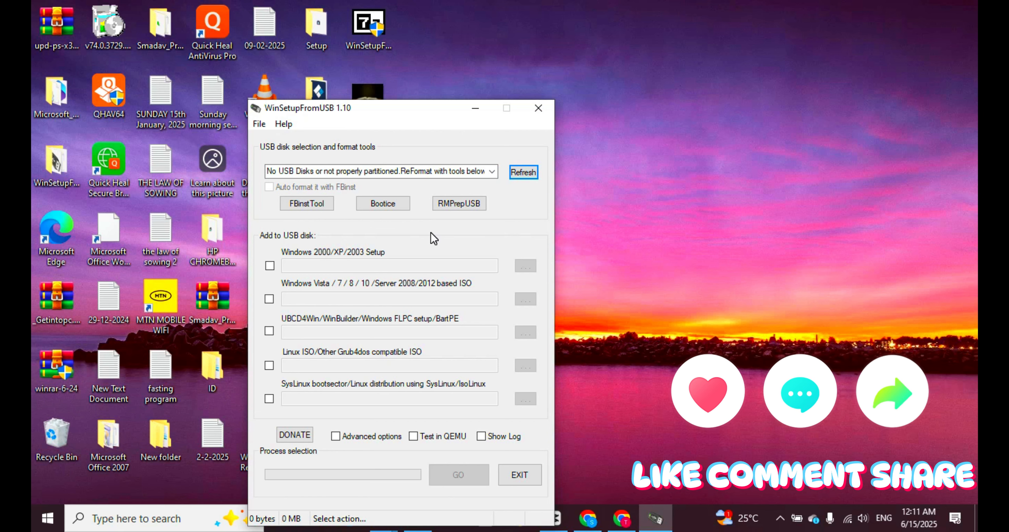
# - Open This PC in a new File Explorer window and show its devices and drives
pyautogui.press('super+e')
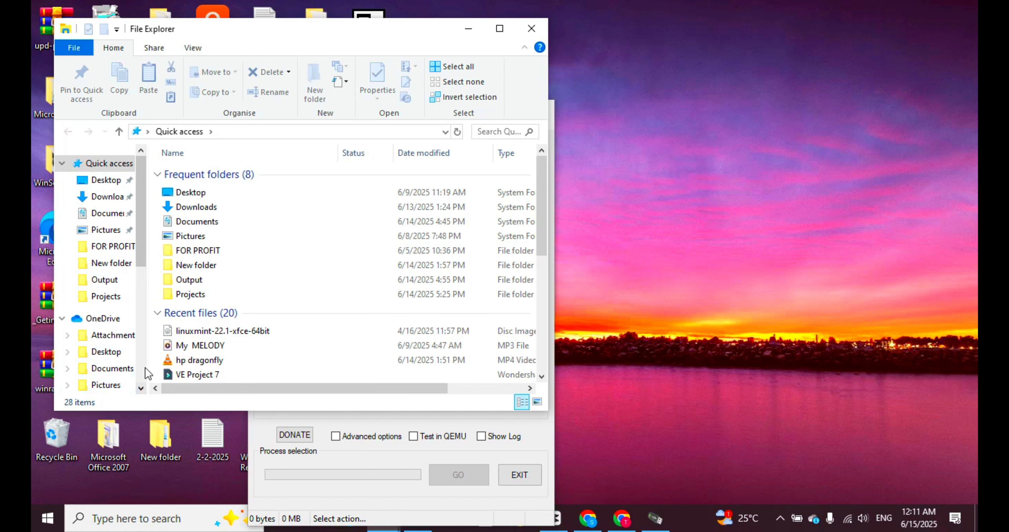
pyautogui.scroll(-5, 148, 374)
pyautogui.click(101, 180)
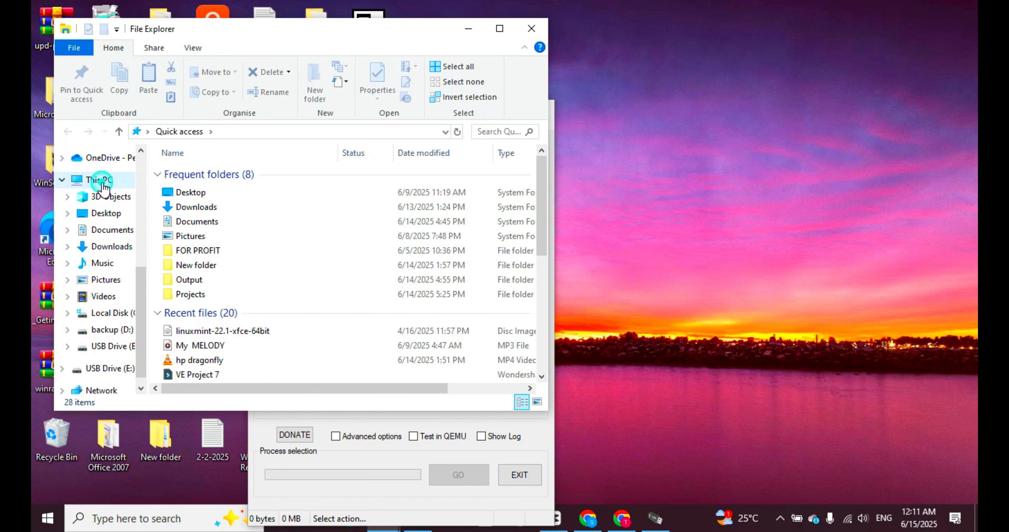
pyautogui.scroll(-1, 392, 337)
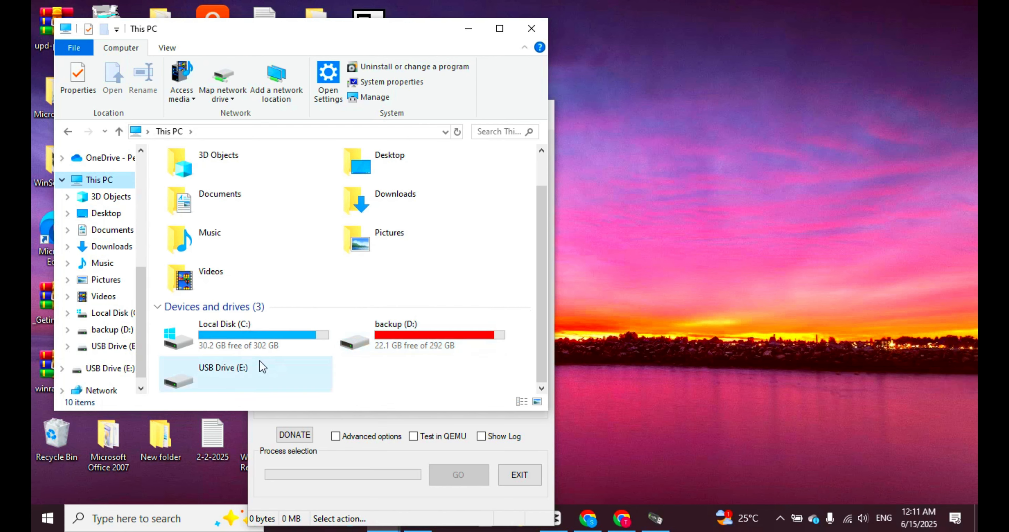
# - Try to quick-format USB Drive (E:) with the default FAT file system
pyautogui.click(222, 364)
pyautogui.rightClick(223, 364)
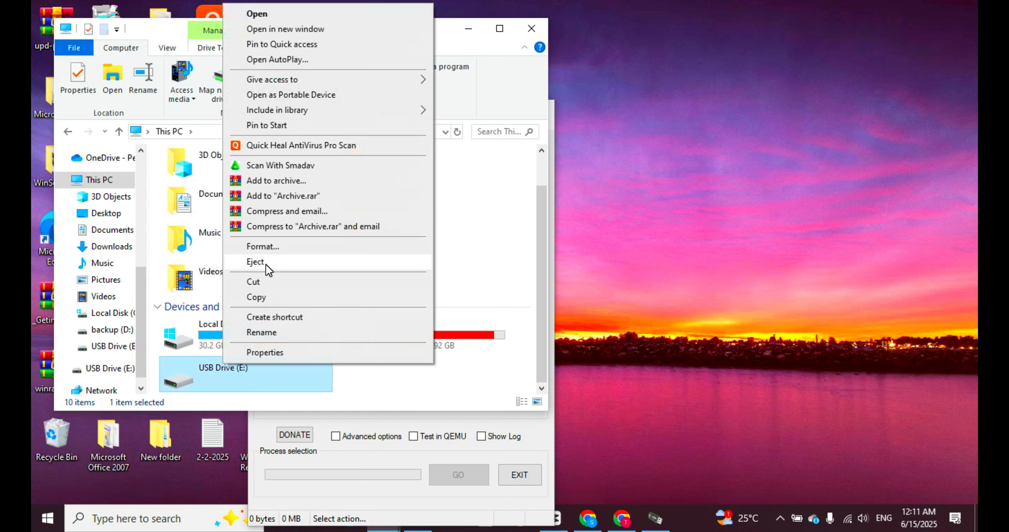
pyautogui.click(273, 248)
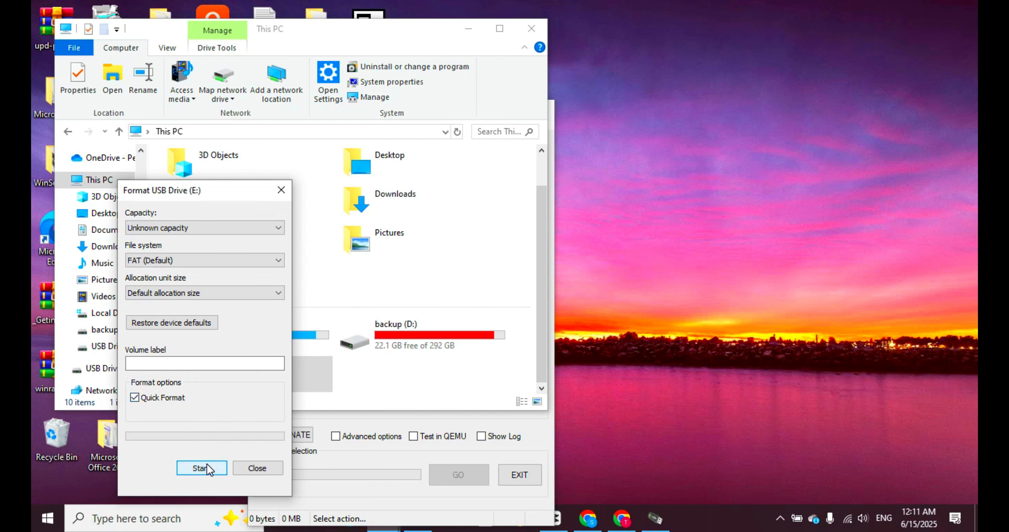
pyautogui.click(204, 468)
pyautogui.click(541, 258)
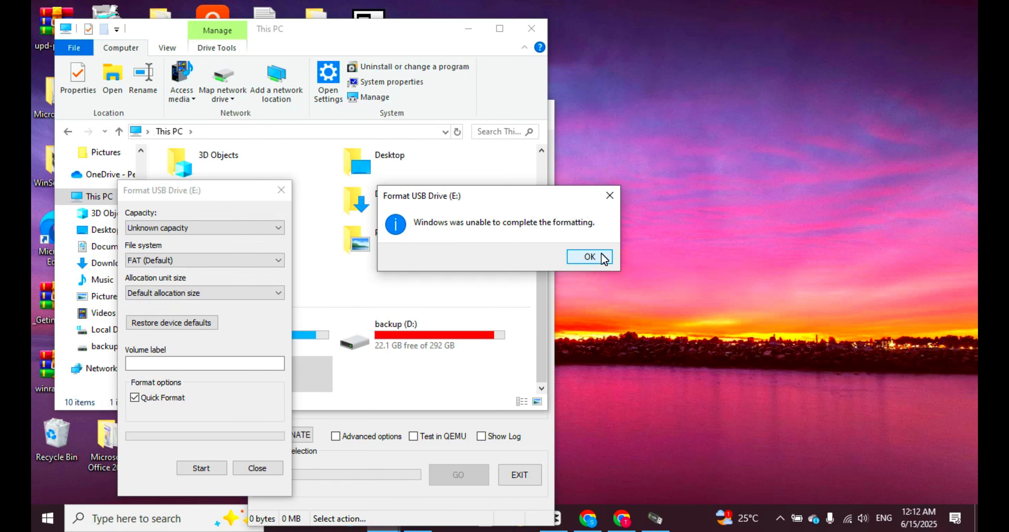
pyautogui.click(603, 258)
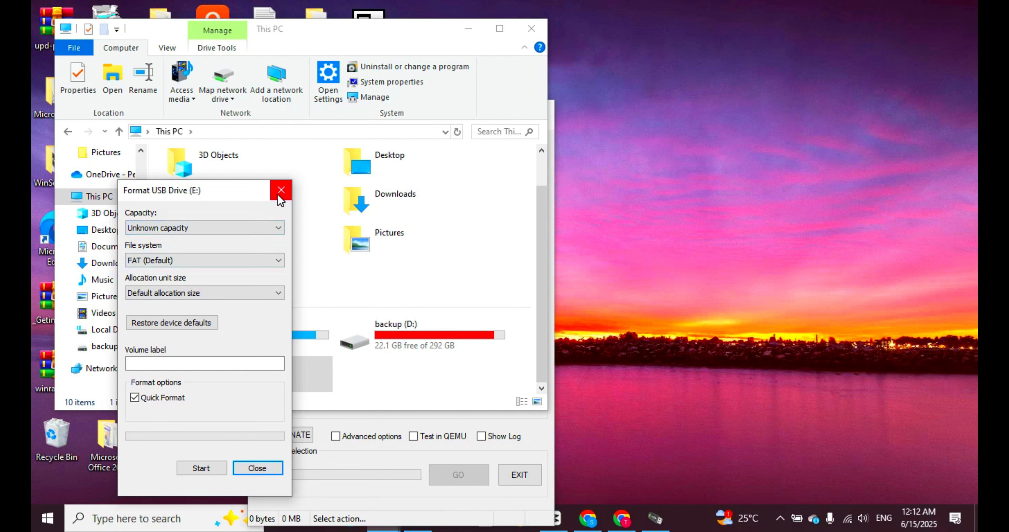
# - Try to quick-format USB Drive (E:) as NTFS and close the format dialog
pyautogui.click(224, 257)
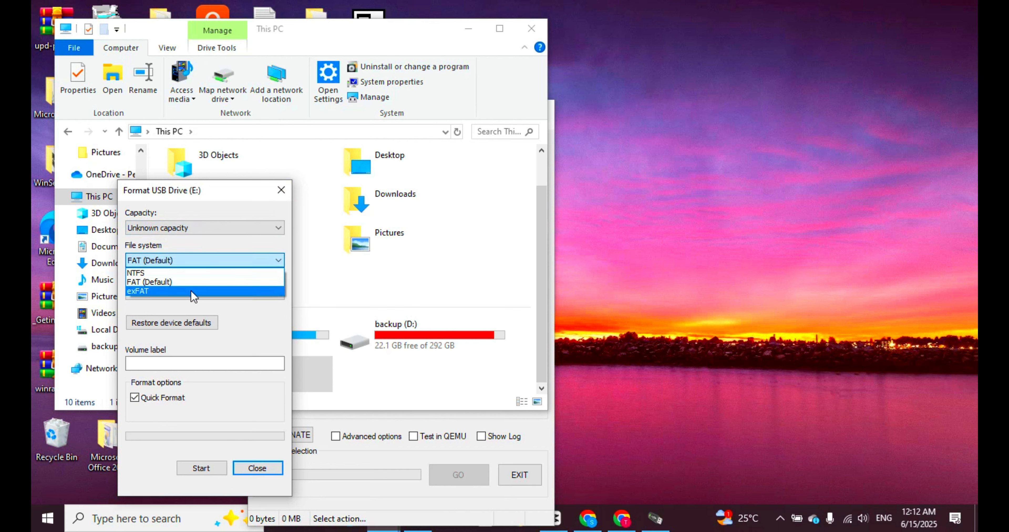
pyautogui.click(199, 274)
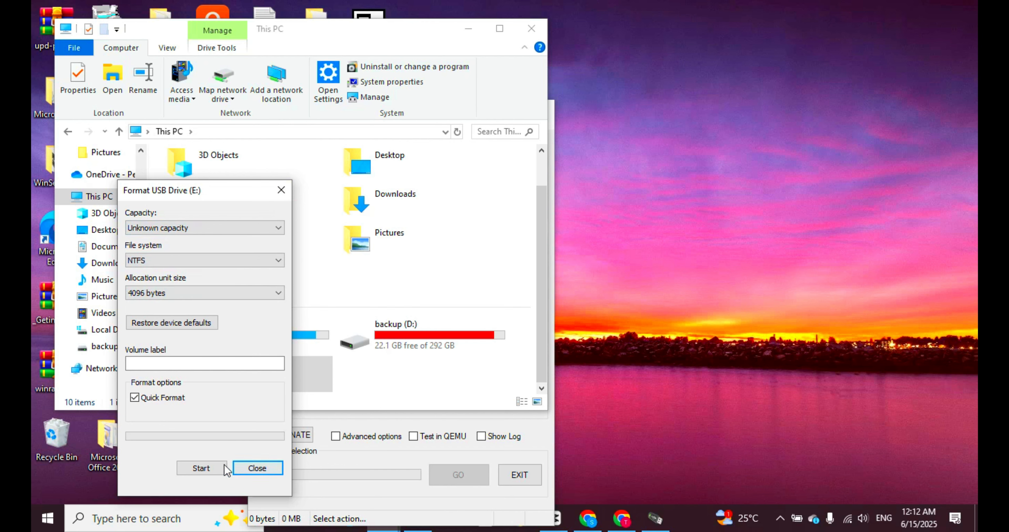
pyautogui.click(201, 468)
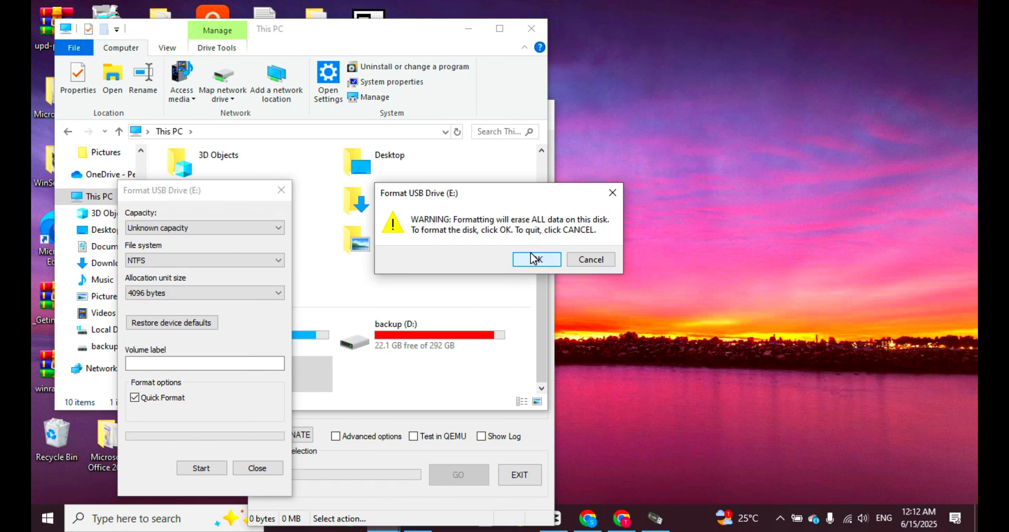
pyautogui.click(534, 259)
pyautogui.click(586, 260)
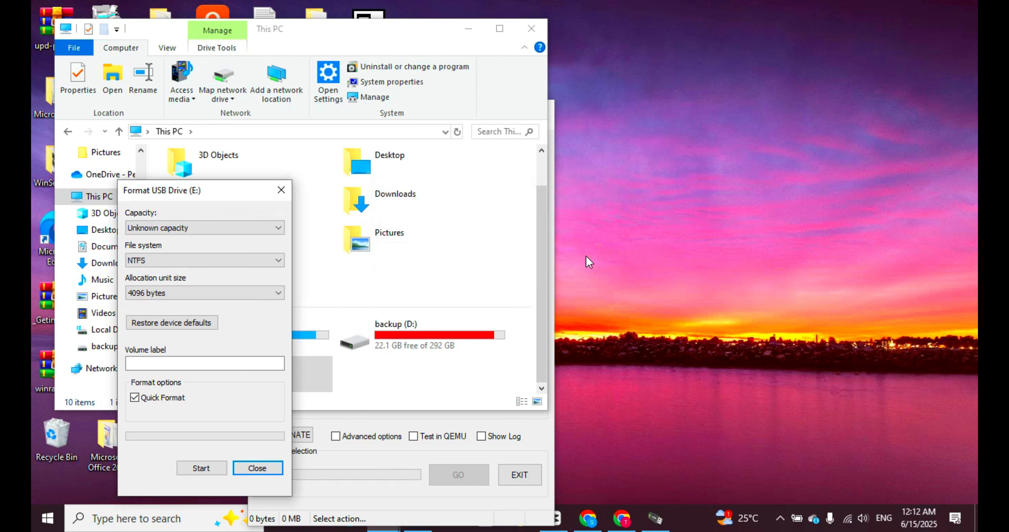
pyautogui.click(281, 191)
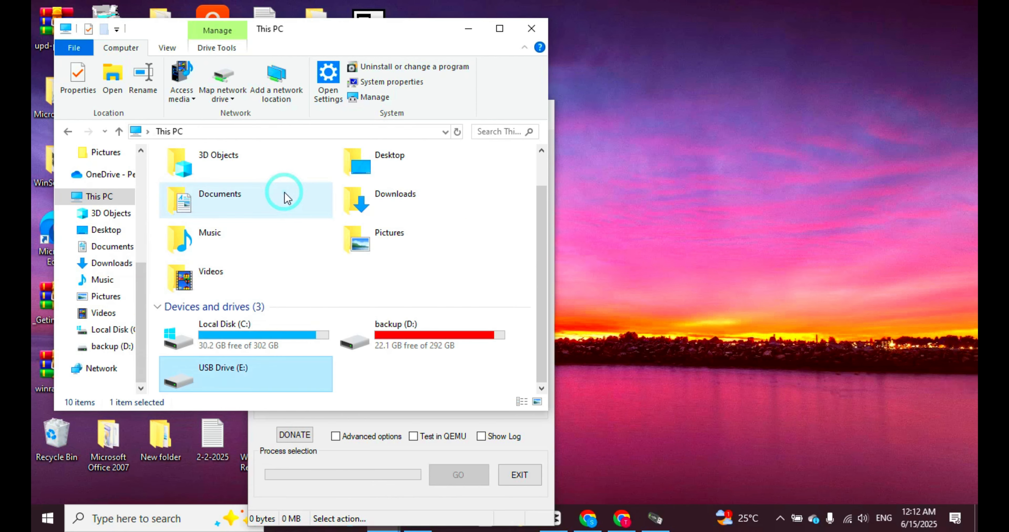
# - Open Computer Management for this PC and show Disk Management
pyautogui.rightClick(121, 201)
pyautogui.click(162, 234)
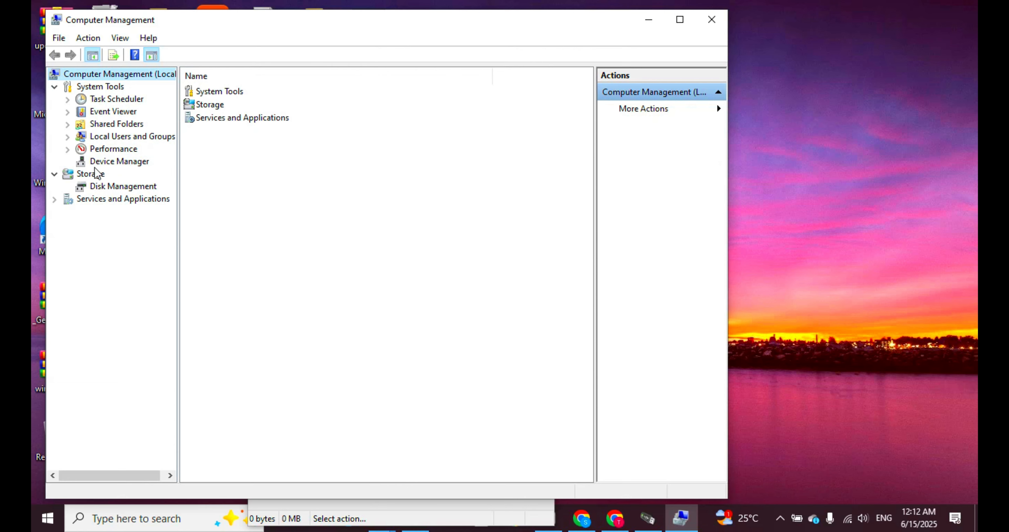
pyautogui.click(135, 186)
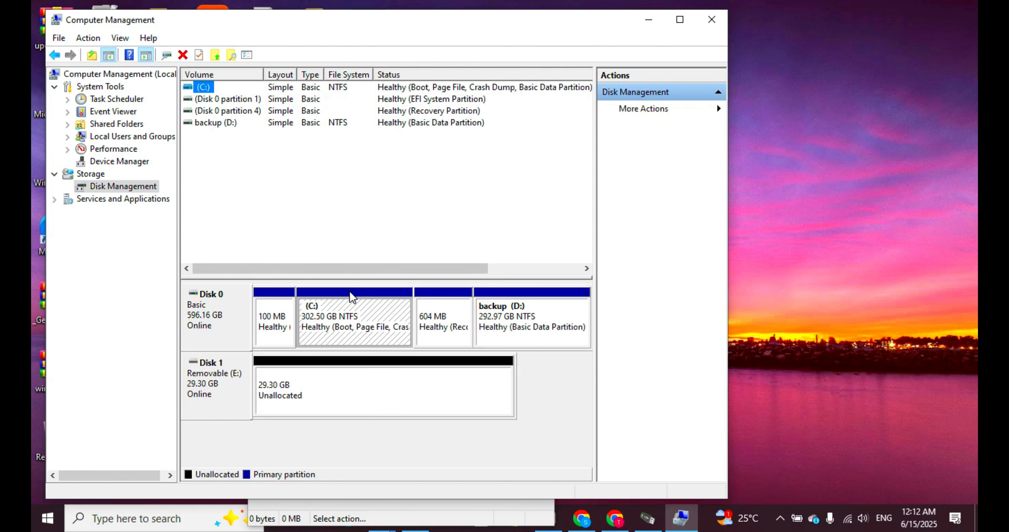
# - Create a quick-formatted NTFS simple volume labelled New Volume in Disk 1's unallocated space and close Computer Management
pyautogui.click(308, 388)
pyautogui.rightClick(306, 383)
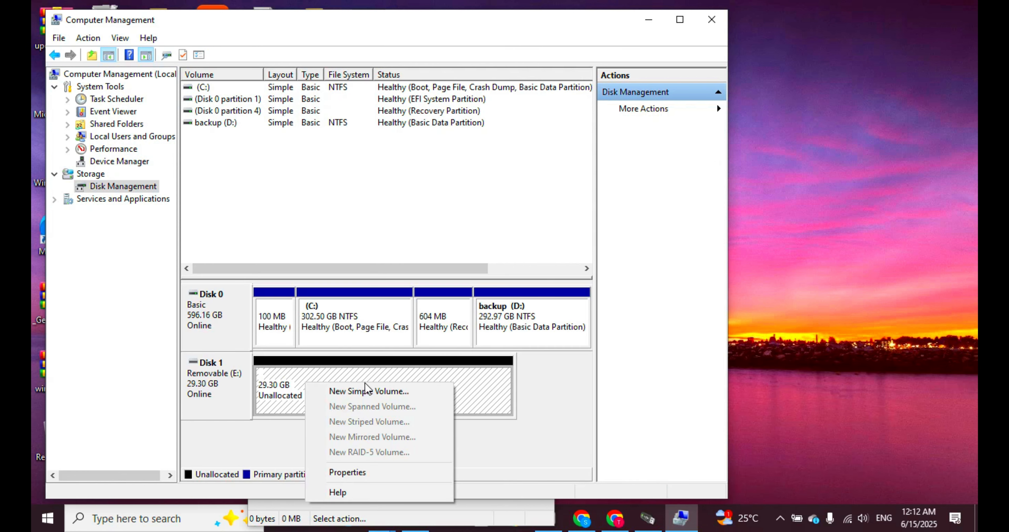
pyautogui.click(366, 391)
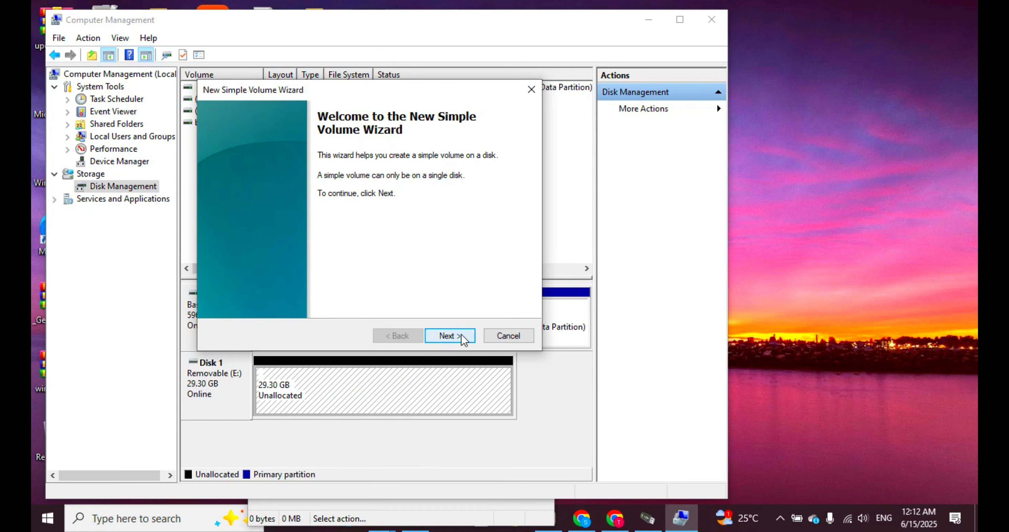
pyautogui.click(462, 336)
pyautogui.click(462, 338)
pyautogui.click(463, 337)
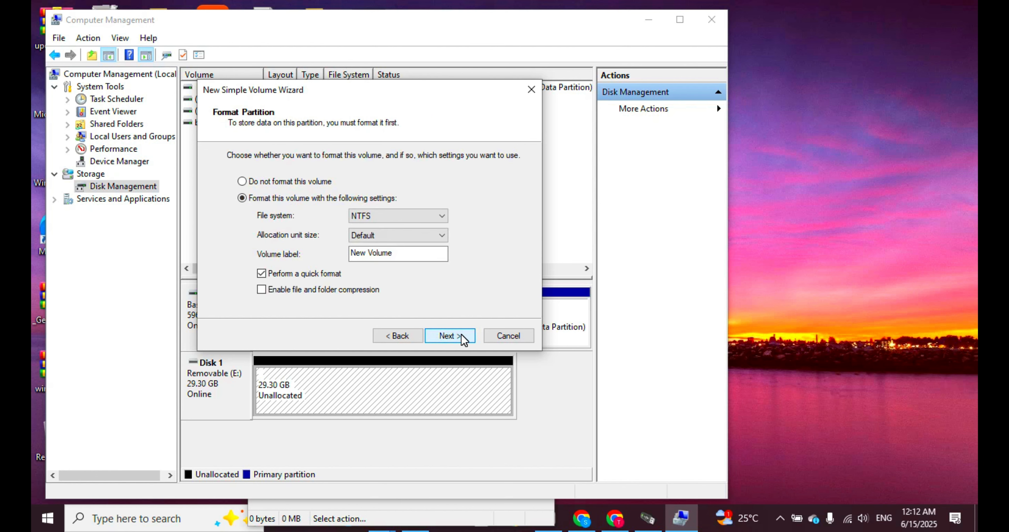
pyautogui.click(462, 337)
pyautogui.click(461, 336)
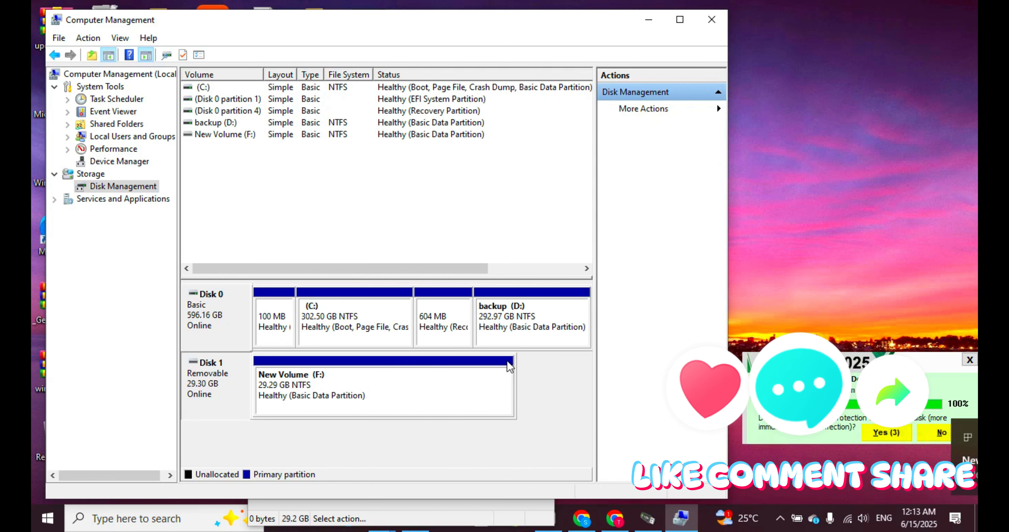
pyautogui.click(713, 20)
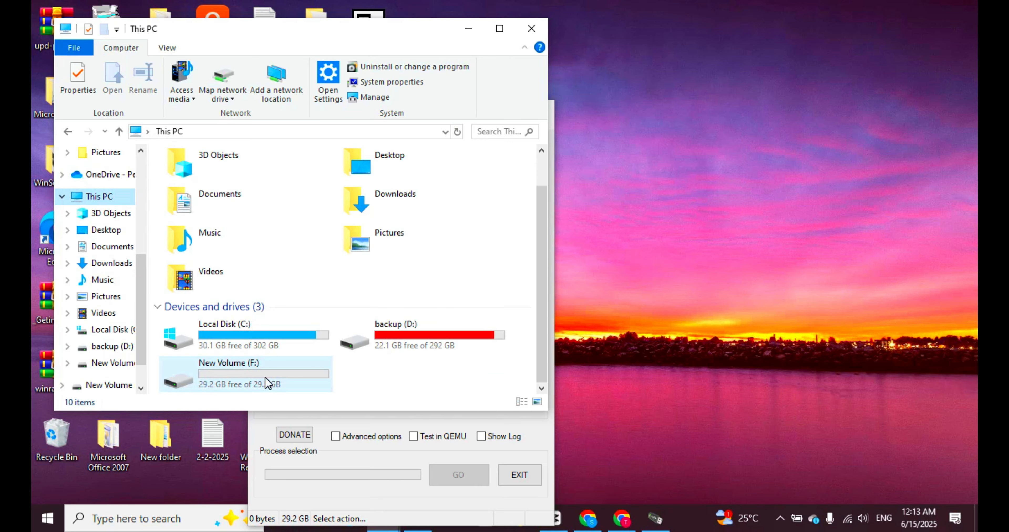
# - In WinSetupFromUSB, add Fedora-Workstation-Live-x86_64-41-1.4 from Downloads as the Linux ISO source and accept its suggested boot menu name
pyautogui.click(383, 435)
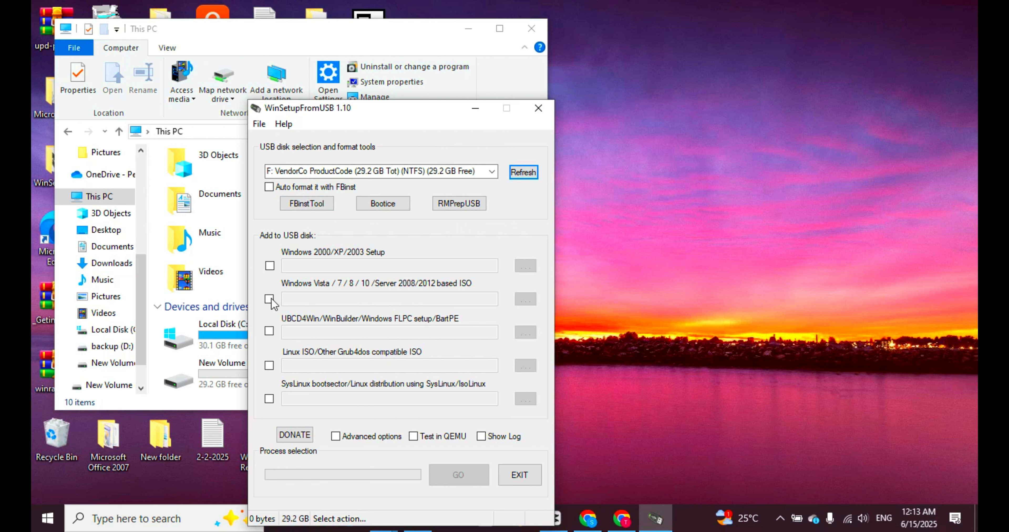
pyautogui.click(270, 366)
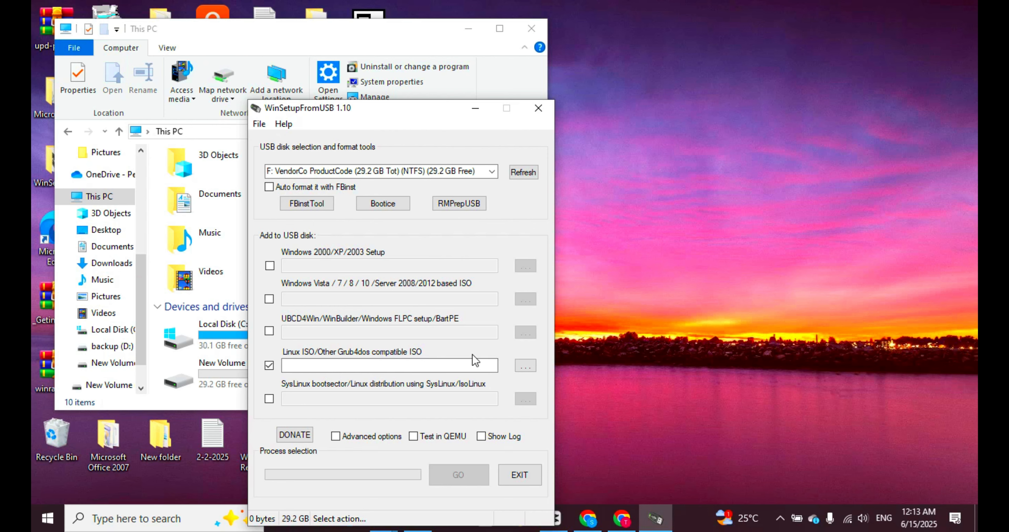
pyautogui.click(521, 361)
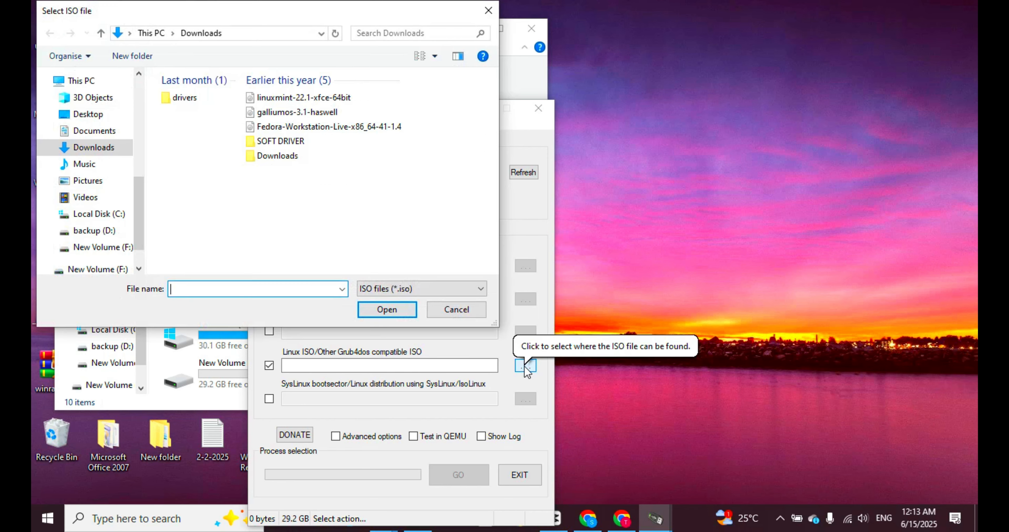
pyautogui.click(274, 129)
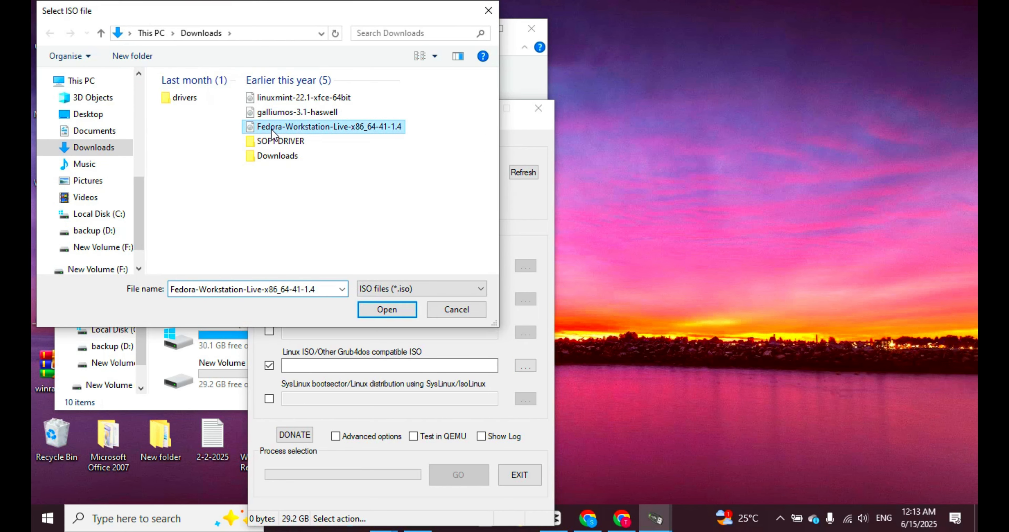
pyautogui.click(386, 309)
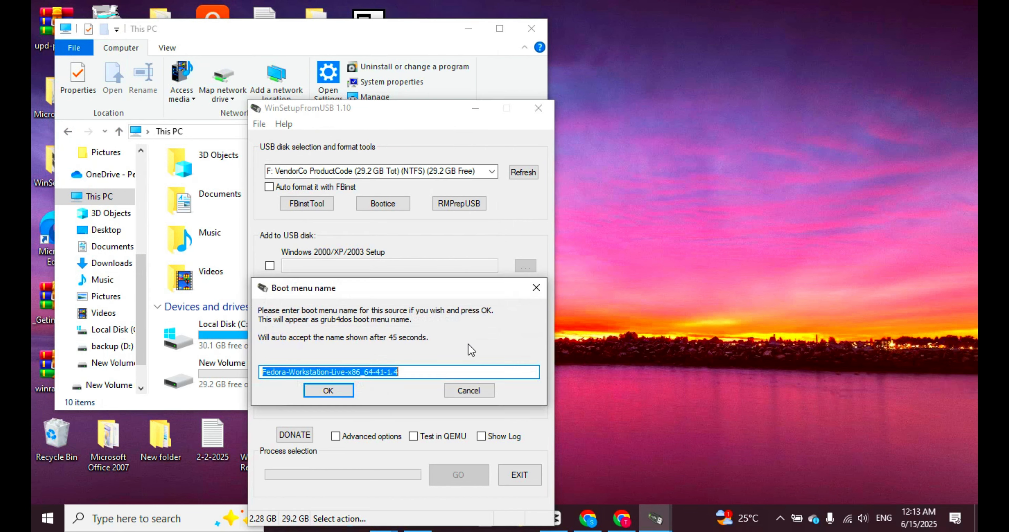
pyautogui.click(330, 391)
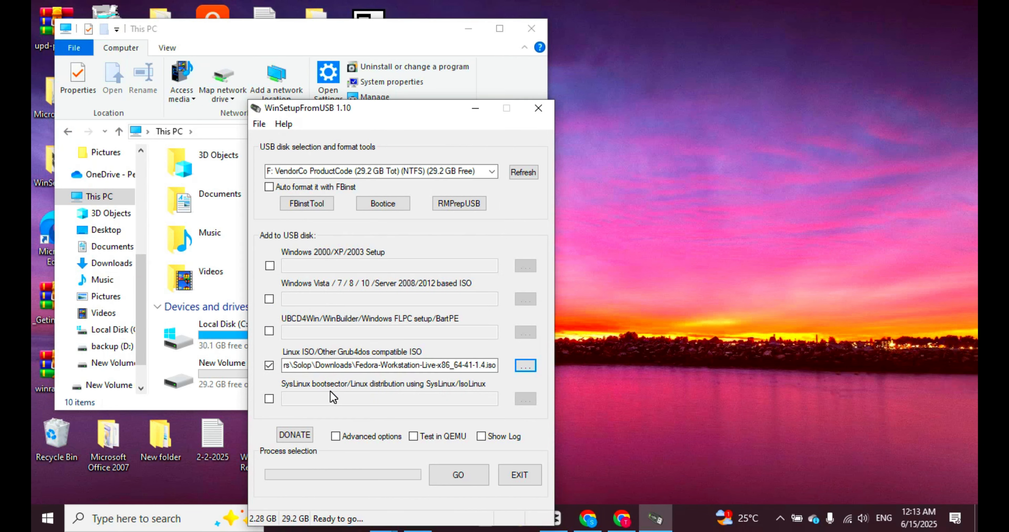
# - Enable custom menu names for Vista/7/8/Server Source in the advanced options and try to write the Fedora ISO to the USB disk
pyautogui.click(368, 436)
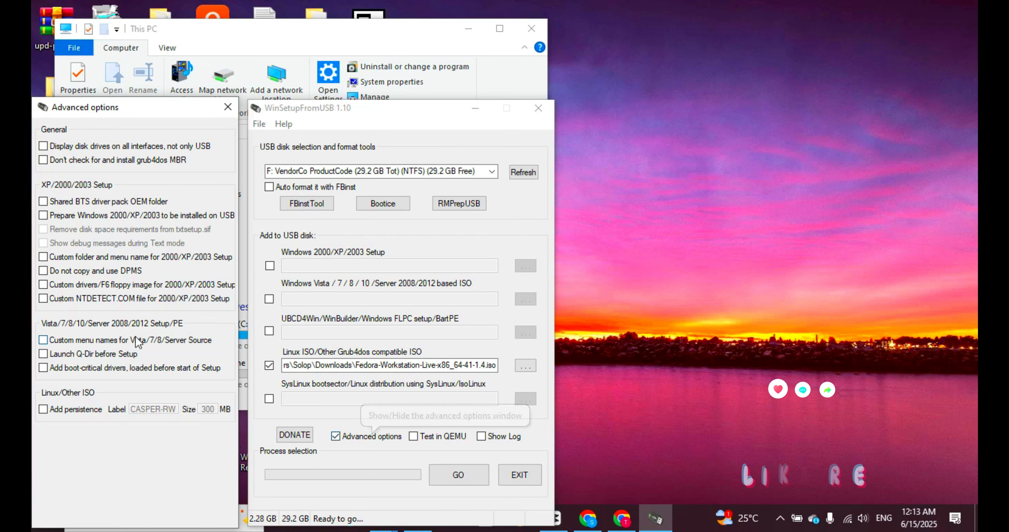
pyautogui.click(95, 341)
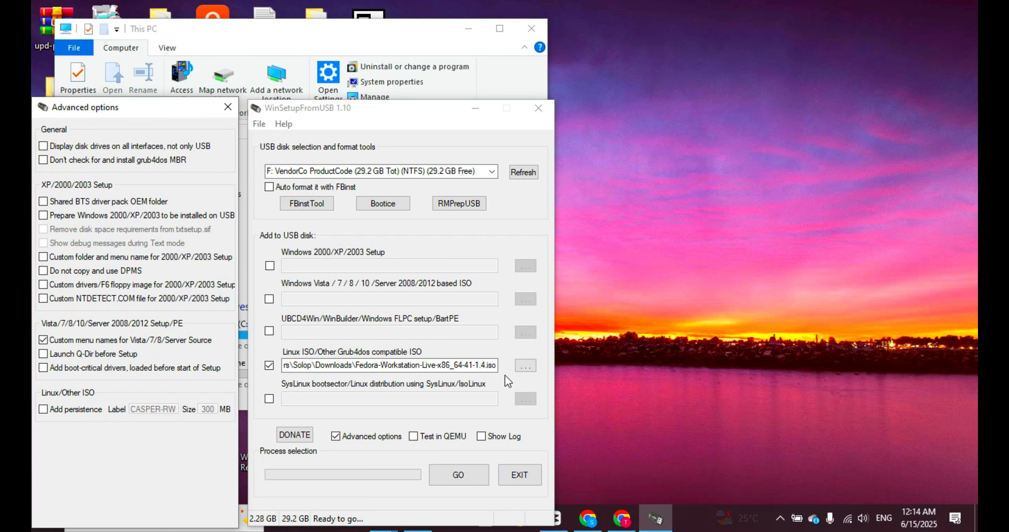
pyautogui.click(455, 476)
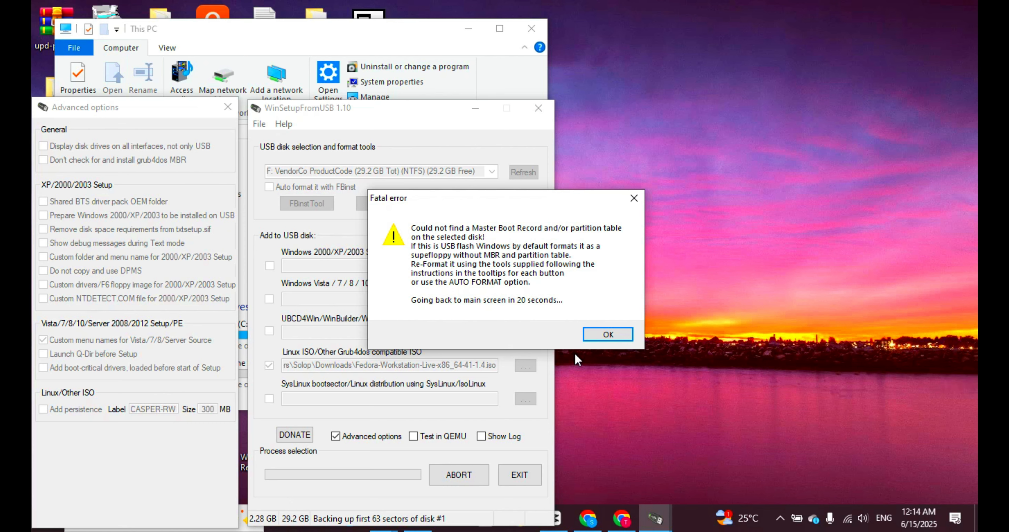
pyautogui.click(602, 337)
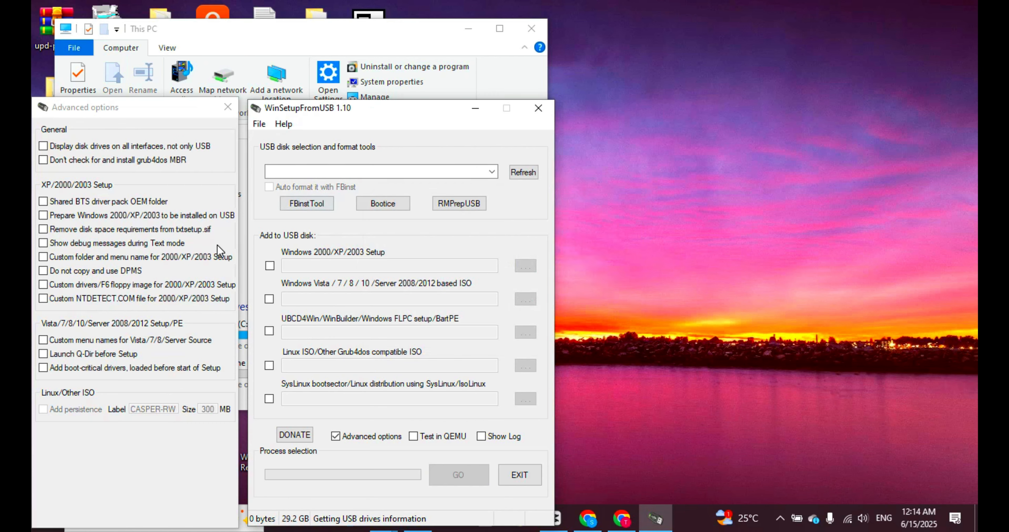
# - Enable custom menu names for Vista/7/8/Server Source and FAT32 auto-formatting of the USB disk with FBinst
pyautogui.click(113, 341)
pyautogui.click(313, 187)
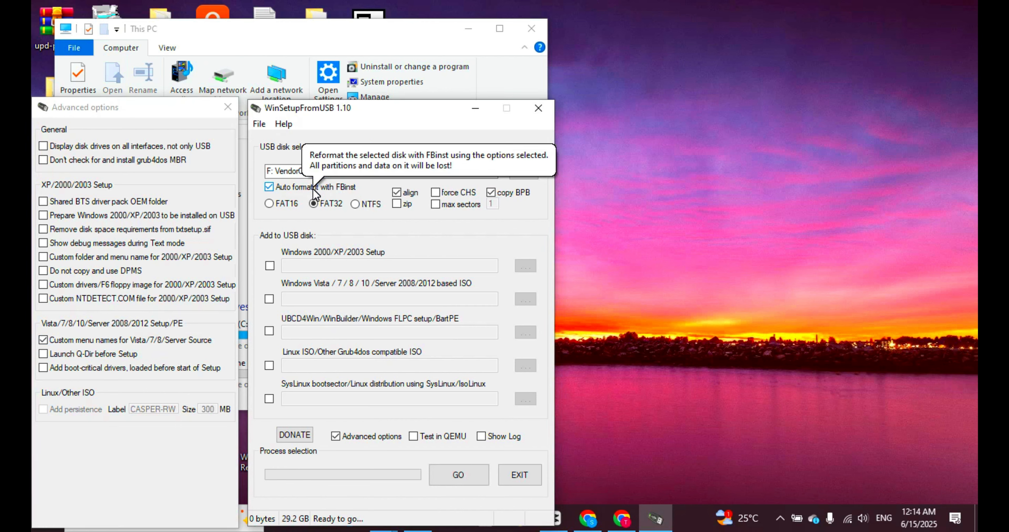
# - Set Fedora-Workstation-Live-x86_64-41-1.4 as the Linux ISO/Other Grub4dos compatible source, keeping the suggested boot menu name
pyautogui.click(270, 366)
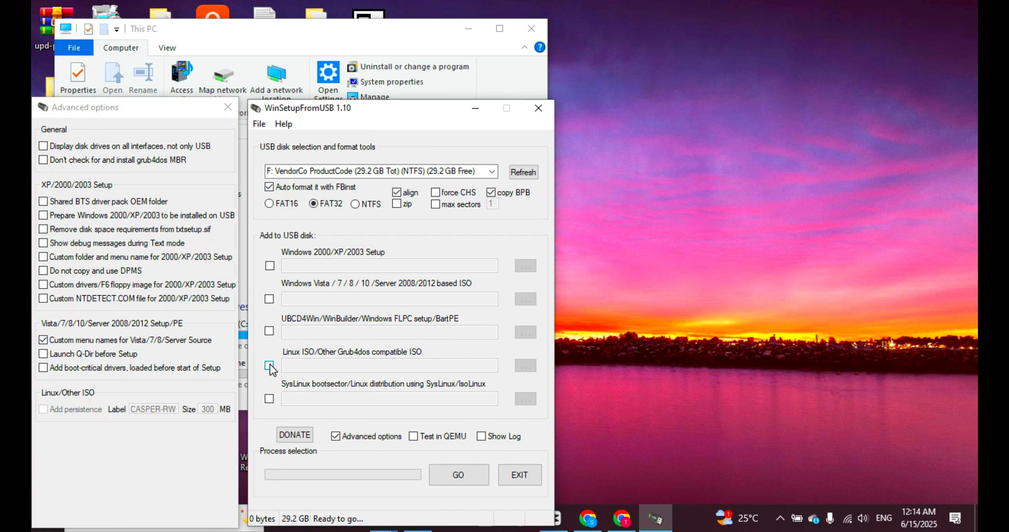
pyautogui.click(525, 366)
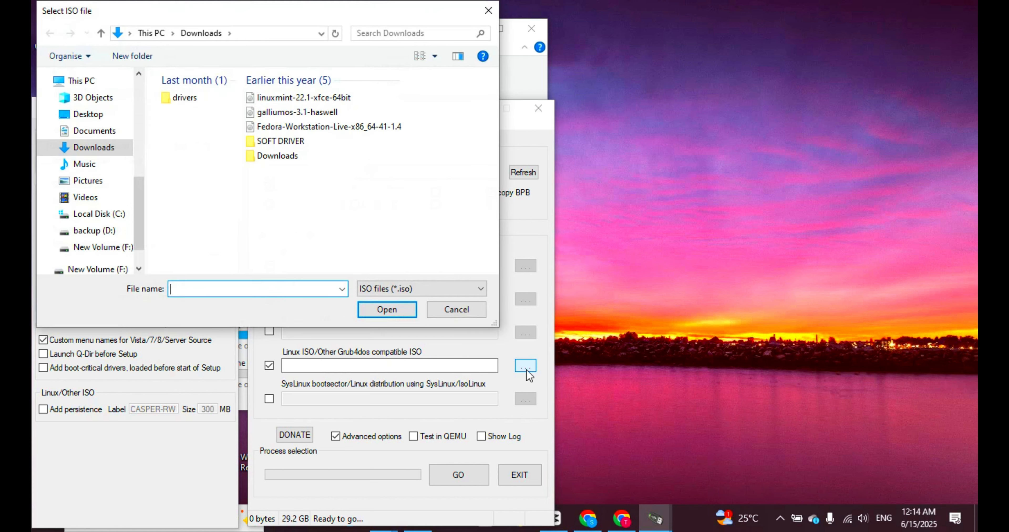
pyautogui.click(357, 127)
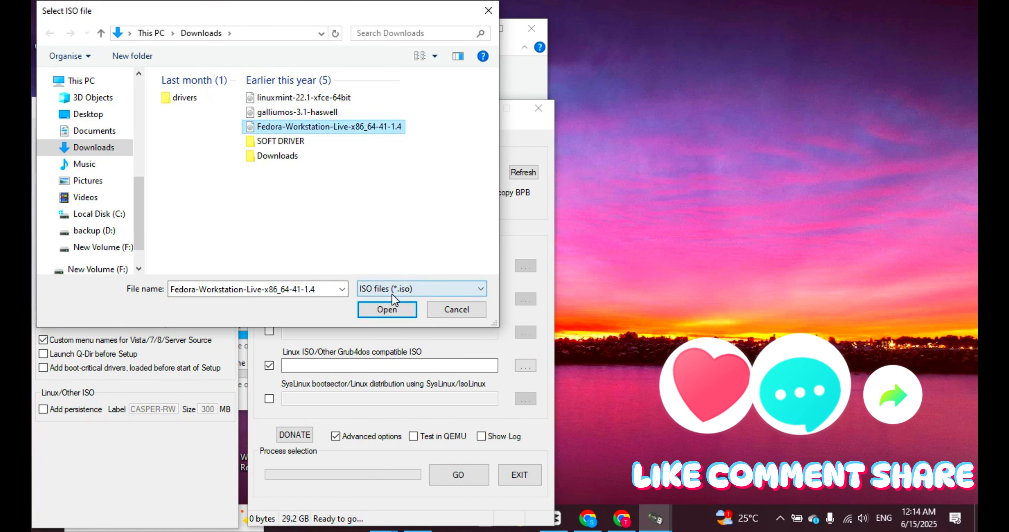
pyautogui.click(387, 310)
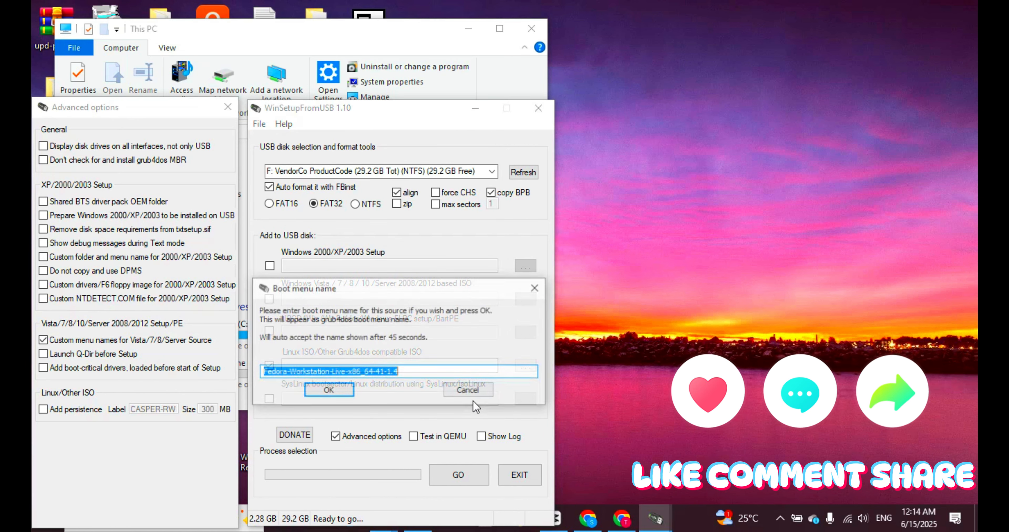
pyautogui.click(337, 389)
# - Start creating the bootable USB drive and agree to repartition and reformat drive F, erasing all its data
pyautogui.click(447, 475)
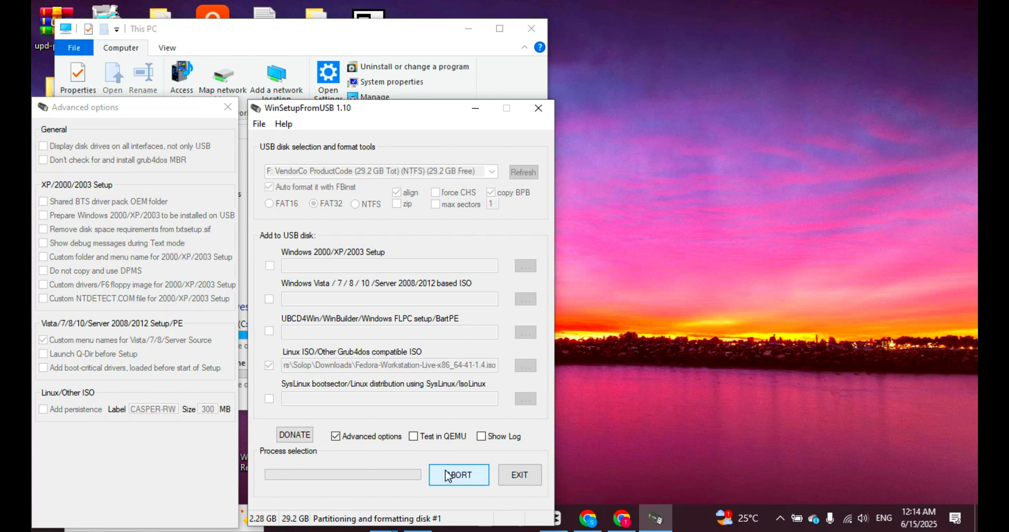
pyautogui.click(517, 347)
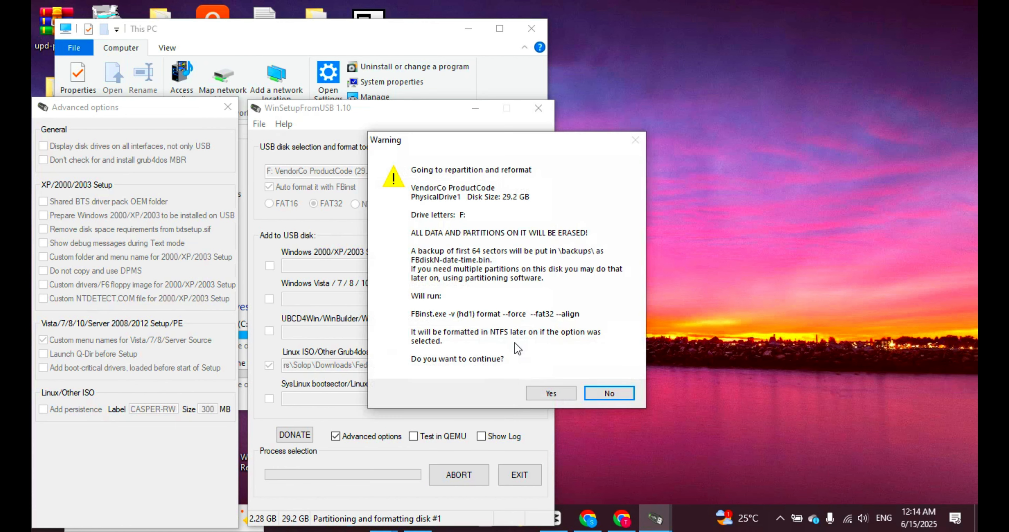
pyautogui.click(550, 391)
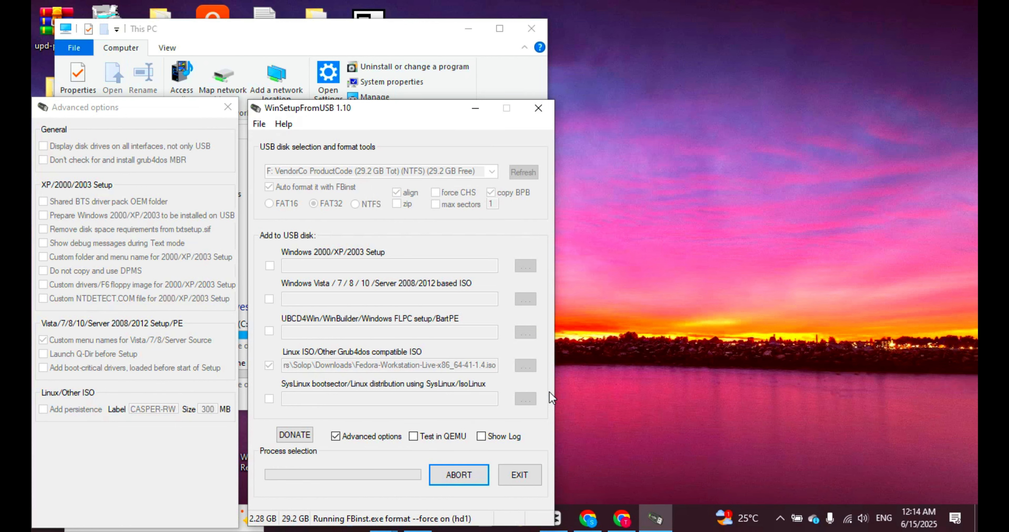